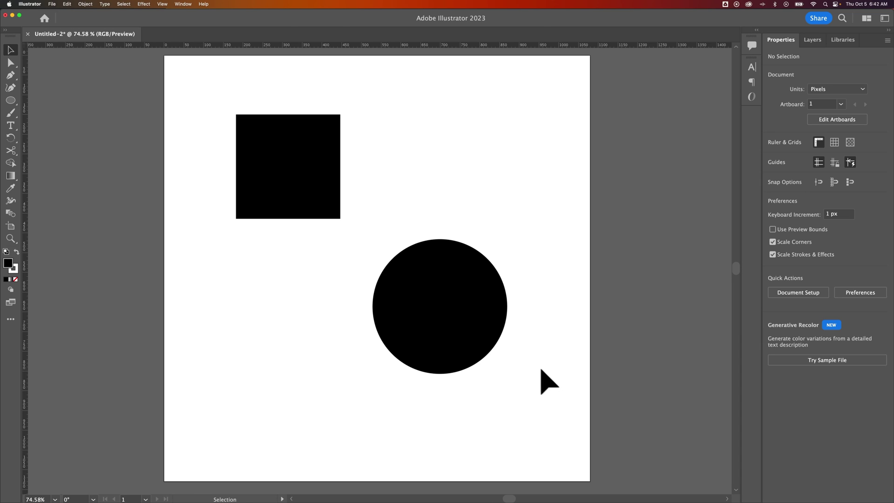
Select the black circle beside the square with the Selection tool
{"action": "left_click", "coordinate": [420, 302]}
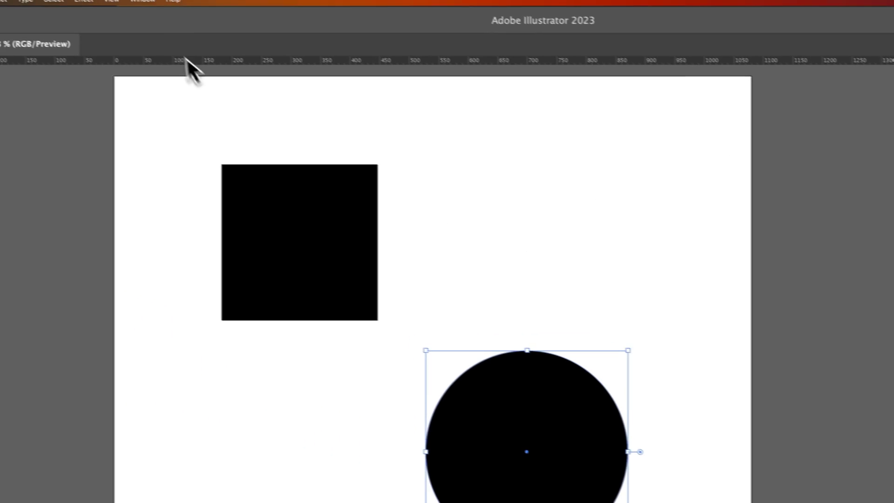
Open the Align panel from the Window menu and dock it with the right-side panels
{"action": "left_click", "coordinate": [168, 2]}
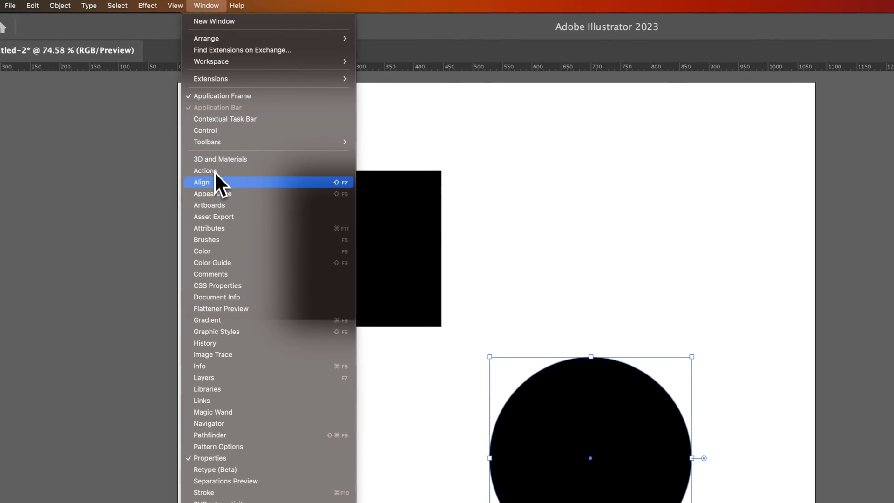
{"action": "left_click", "coordinate": [216, 182]}
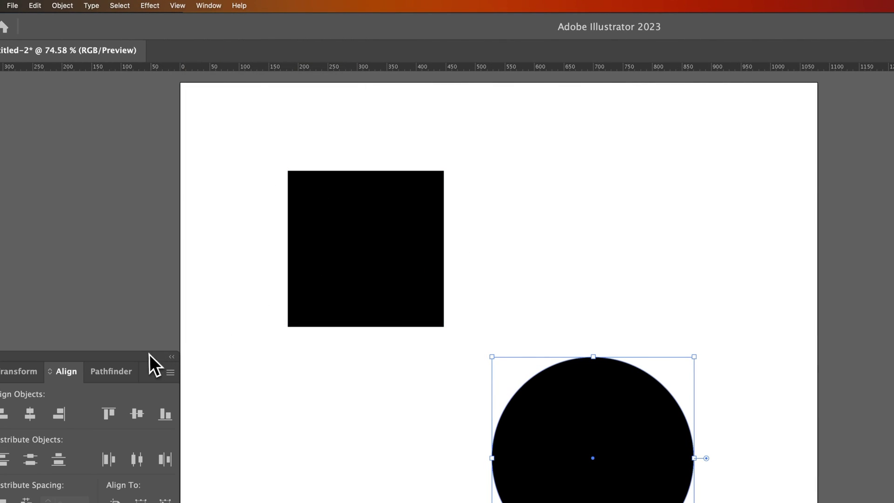
{"action": "left_click_drag", "start_coordinate": [150, 354], "coordinate": [716, 104]}
{"action": "left_click", "coordinate": [721, 129]}
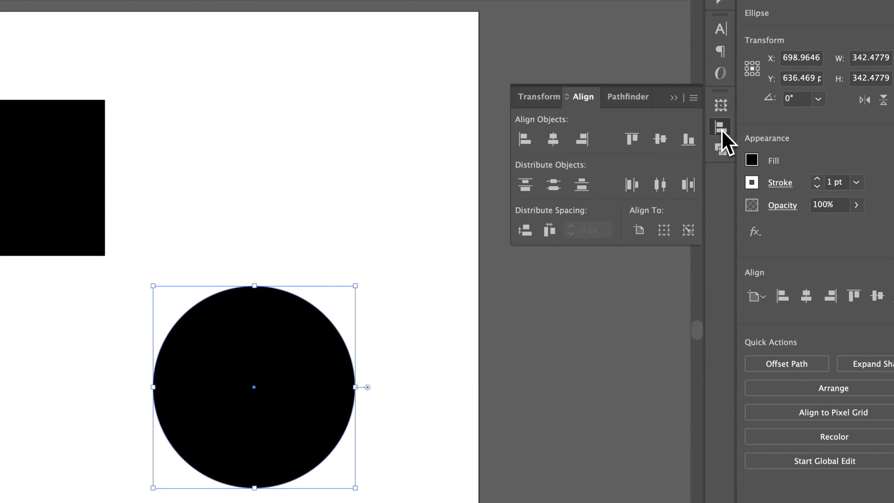
Toggle the Align panel's flyout options, leaving its extra spacing options hidden
{"action": "left_click", "coordinate": [694, 98]}
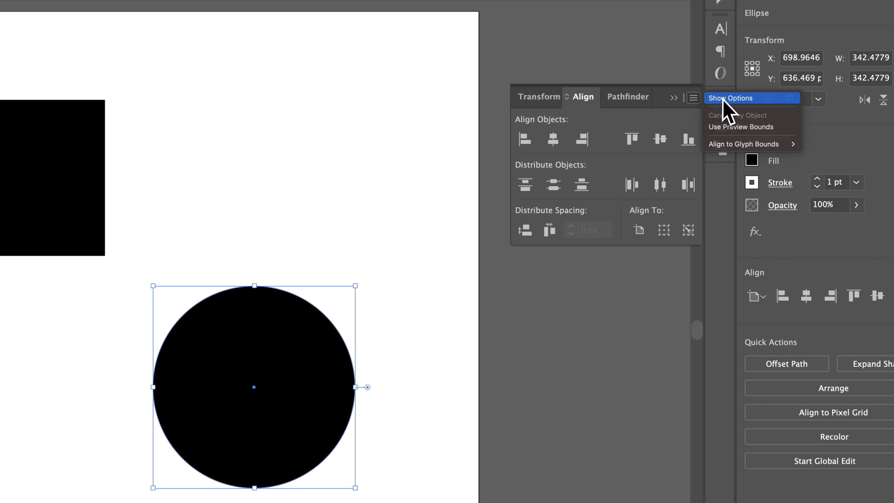
{"action": "left_click", "coordinate": [722, 98]}
{"action": "left_click", "coordinate": [695, 99]}
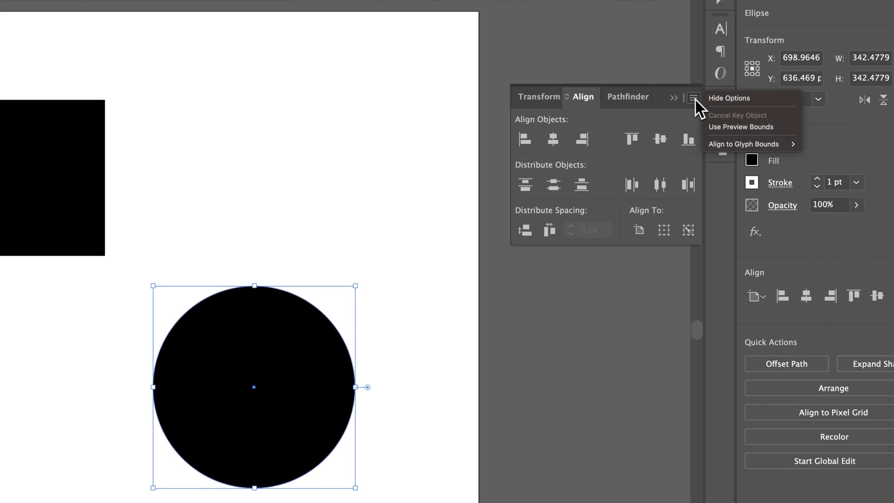
{"action": "left_click", "coordinate": [720, 99]}
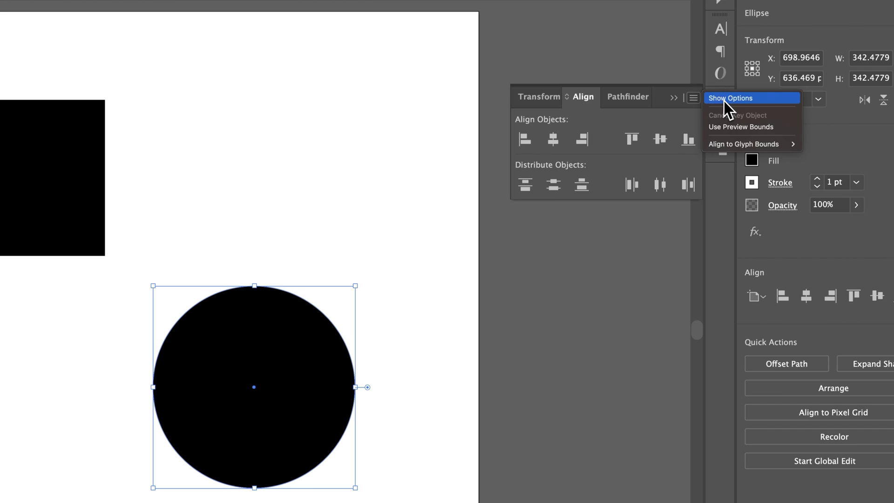
Show the Align panel's full options and set Align To to Align to Artboard
{"action": "left_click", "coordinate": [724, 101]}
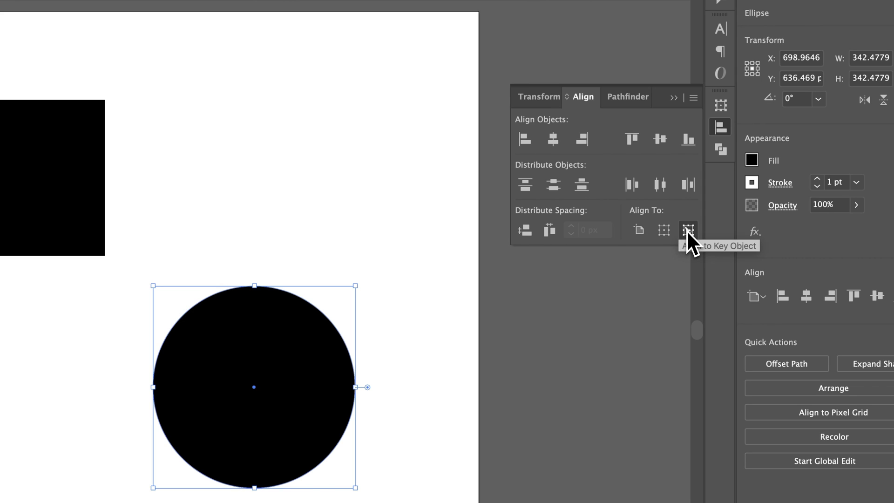
{"action": "left_click", "coordinate": [639, 230]}
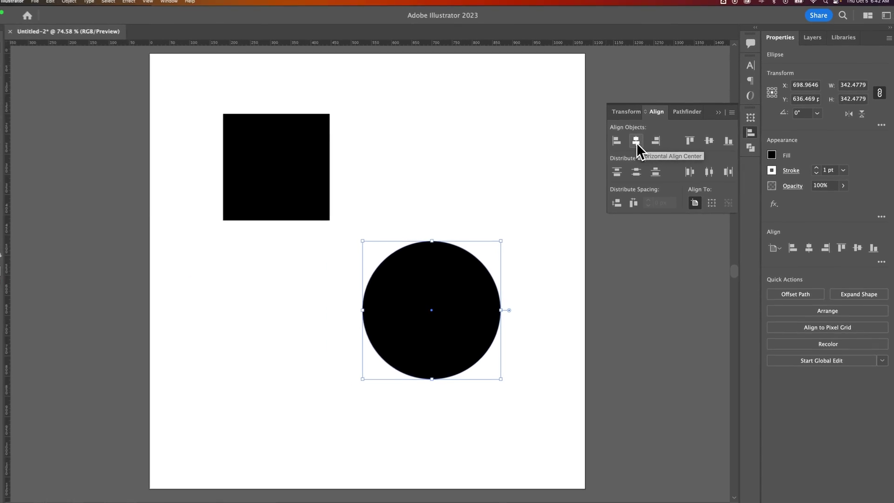
Try left, right and centre horizontal alignment, leaving the circle horizontally centred on the artboard
{"action": "left_click", "coordinate": [641, 142]}
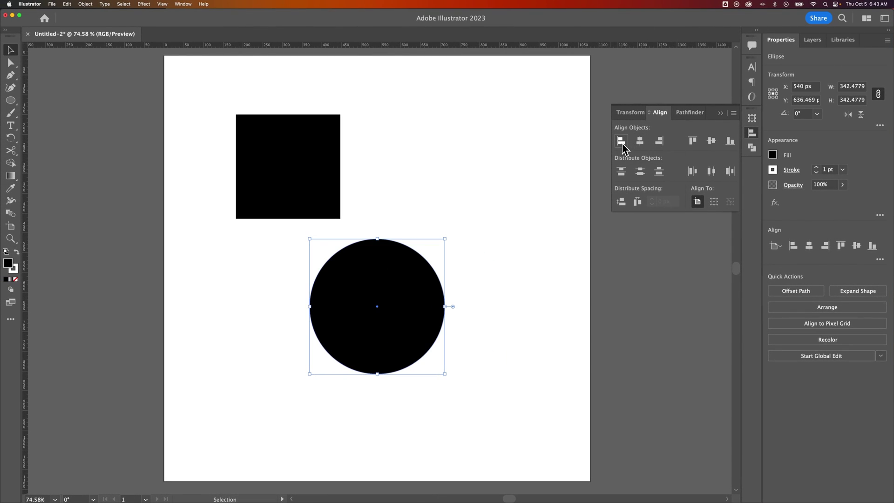
{"action": "left_click", "coordinate": [621, 141]}
{"action": "left_click", "coordinate": [656, 141]}
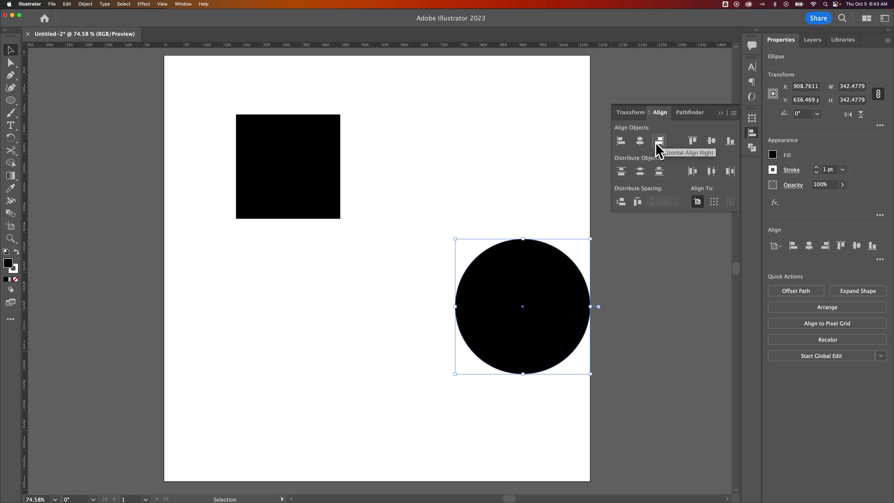
{"action": "left_click", "coordinate": [639, 143]}
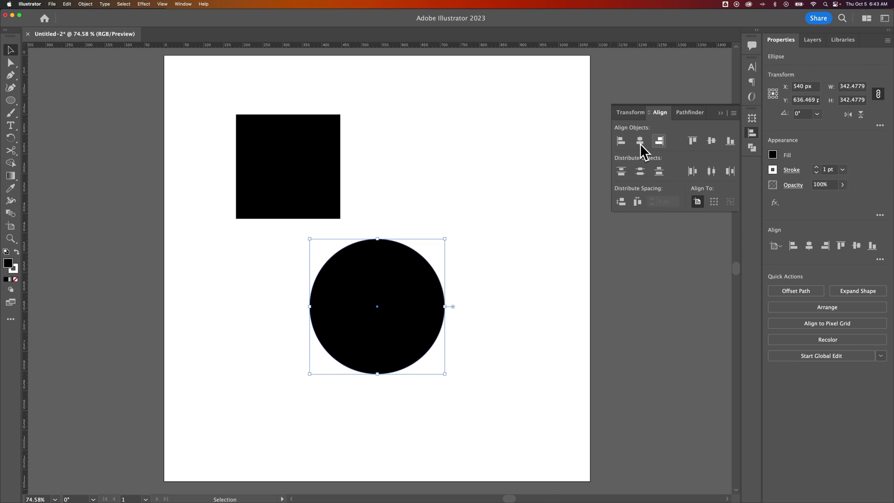
Try top, bottom and centre vertical alignment, leaving the circle vertically centred, then deselect
{"action": "left_click", "coordinate": [693, 142]}
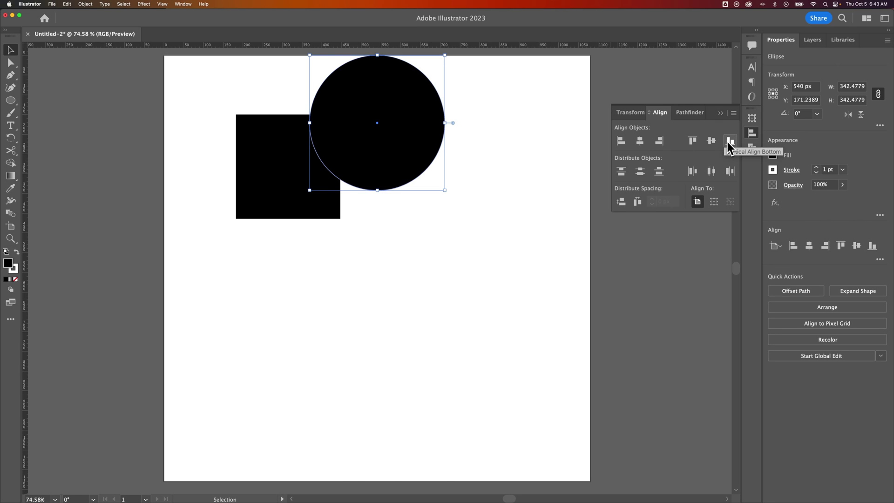
{"action": "left_click", "coordinate": [729, 142]}
{"action": "left_click", "coordinate": [712, 142]}
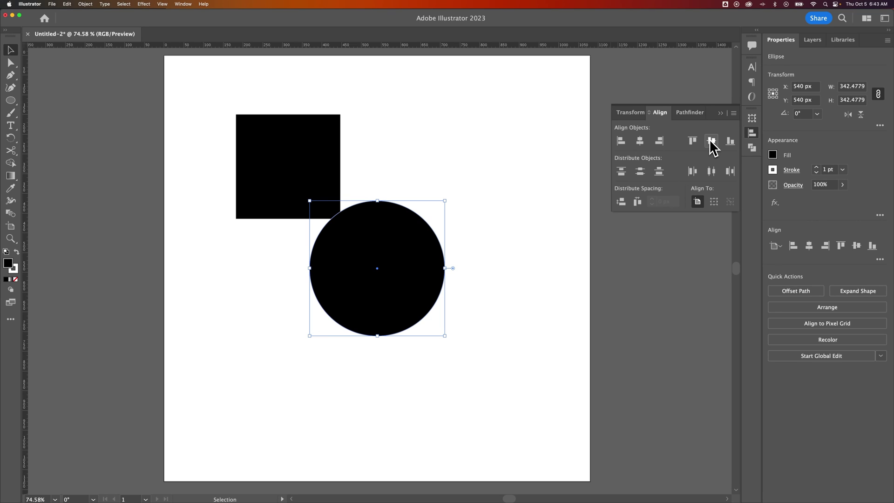
{"action": "left_click", "coordinate": [525, 251]}
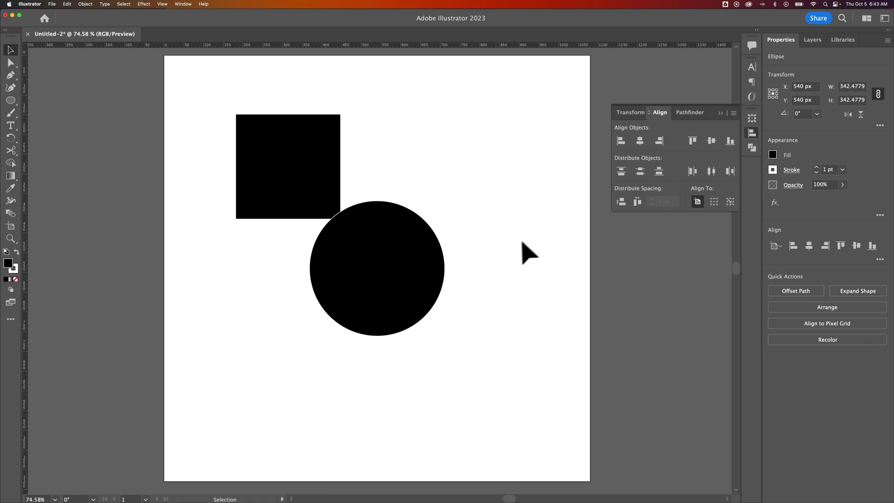
Delete the circle, Alt-drag a copy of the square, and scale the three squares down
{"action": "left_click", "coordinate": [443, 270]}
{"action": "key", "text": "Delete"}
{"action": "mouse_move", "coordinate": [325, 179]}
{"action": "left_mouse_down"}
{"action": "mouse_move", "coordinate": [315, 204]}
{"action": "mouse_move", "coordinate": [421, 190]}
{"action": "mouse_move", "coordinate": [542, 195]}
{"action": "left_mouse_up"}
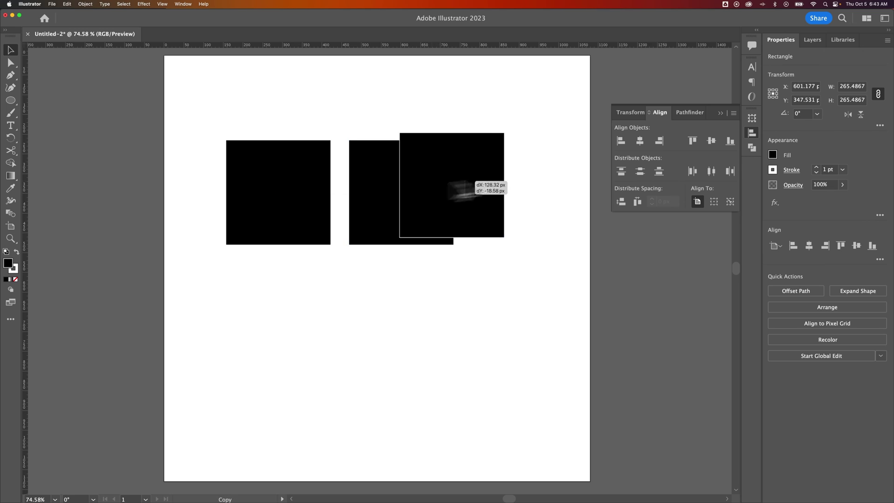
{"action": "left_click_drag", "start_coordinate": [529, 287], "coordinate": [325, 182]}
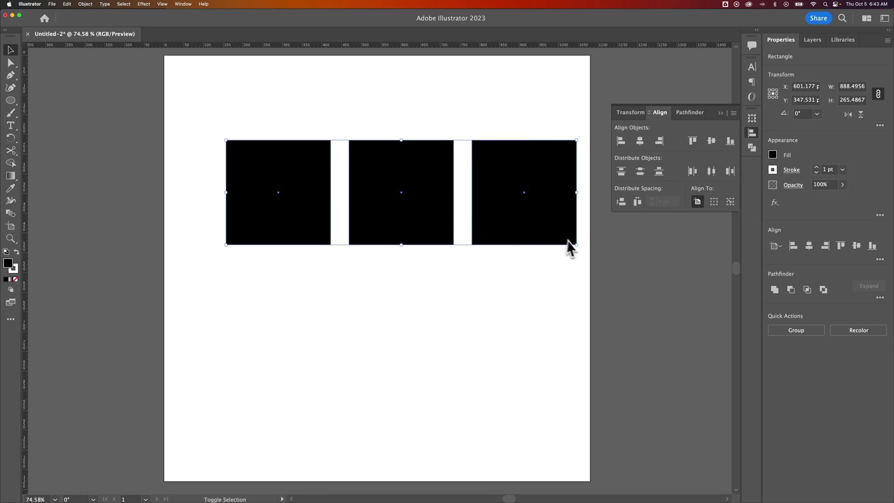
{"action": "left_click_drag", "start_coordinate": [577, 244], "coordinate": [409, 208]}
Alt-drag the three squares into a row of six and shift the row left
{"action": "left_click_drag", "start_coordinate": [314, 176], "coordinate": [504, 175]}
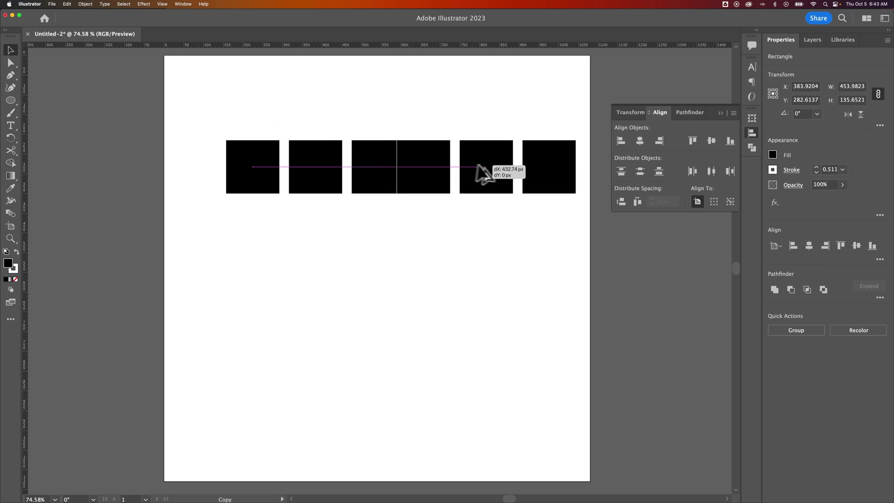
{"action": "left_click_drag", "start_coordinate": [545, 104], "coordinate": [273, 214]}
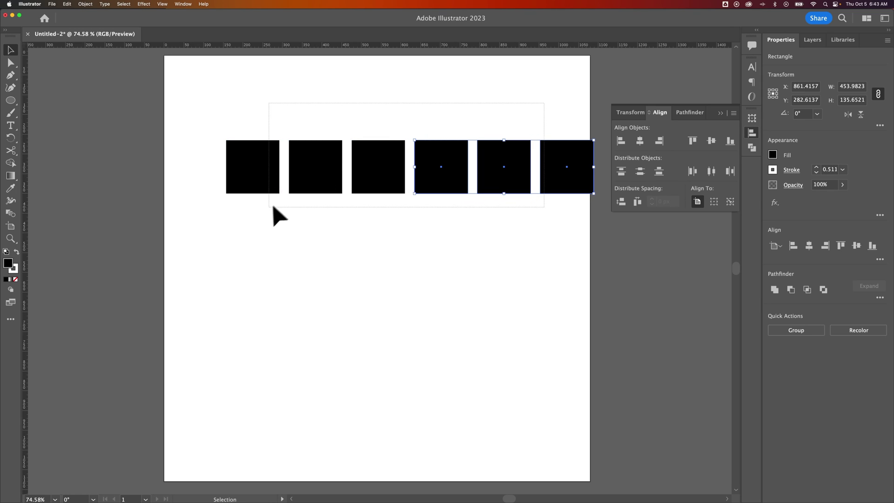
{"action": "mouse_move", "coordinate": [319, 169]}
{"action": "left_mouse_down"}
{"action": "mouse_move", "coordinate": [295, 171]}
{"action": "mouse_move", "coordinate": [286, 161]}
{"action": "left_mouse_up"}
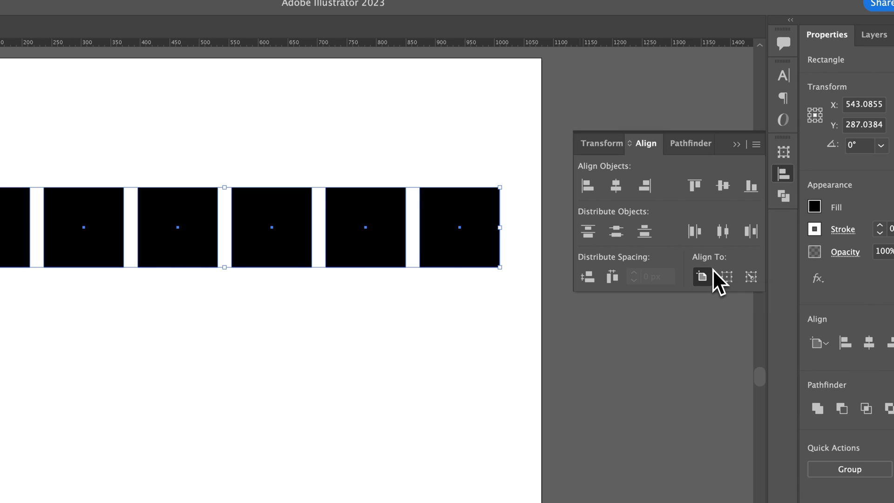
Apply Horizontal Distribute Center to the six squares, then rotate the row 270° into a column
{"action": "left_click", "coordinate": [726, 235]}
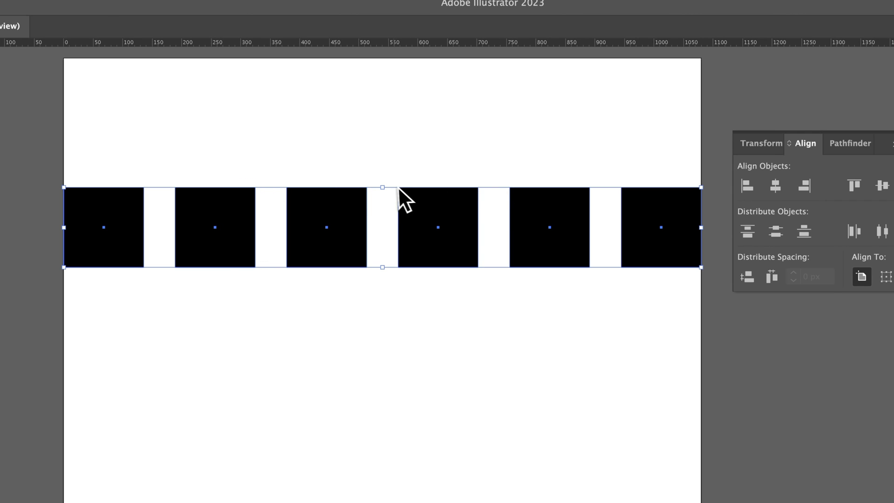
{"action": "left_click_drag", "start_coordinate": [387, 187], "coordinate": [565, 240]}
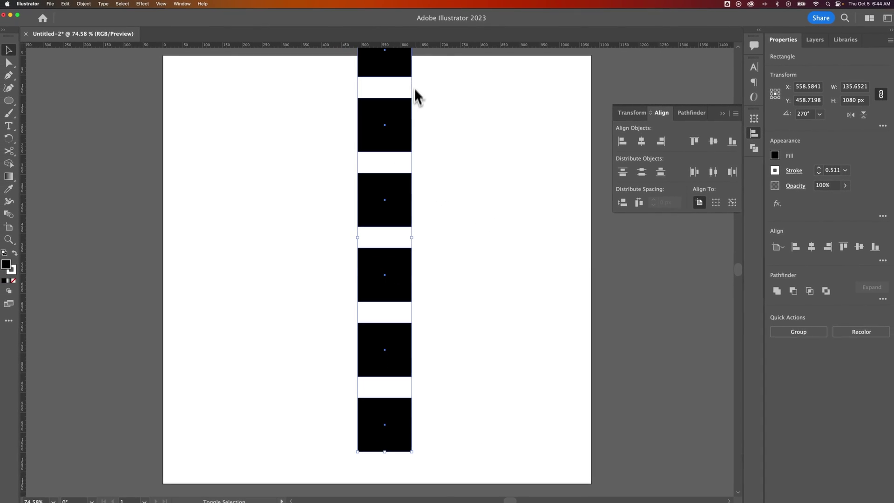
Scale the column down from its corner, apply Vertical Distribute Center, and deselect
{"action": "mouse_move", "coordinate": [413, 87]}
{"action": "left_mouse_down"}
{"action": "mouse_move", "coordinate": [409, 189]}
{"action": "mouse_move", "coordinate": [381, 124]}
{"action": "left_mouse_up"}
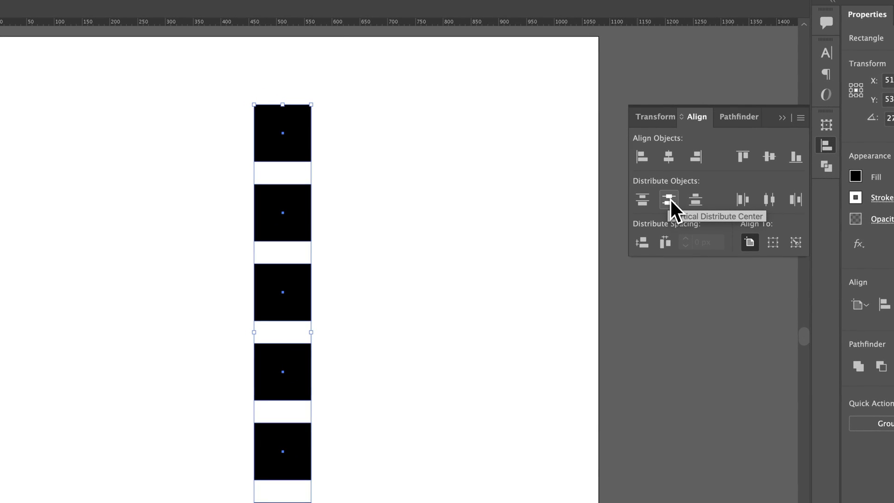
{"action": "left_click", "coordinate": [669, 199]}
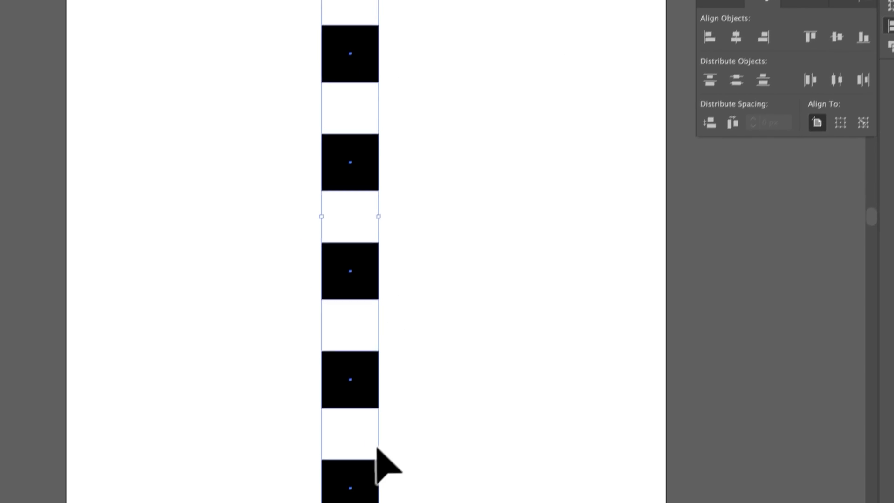
{"action": "left_click", "coordinate": [466, 223]}
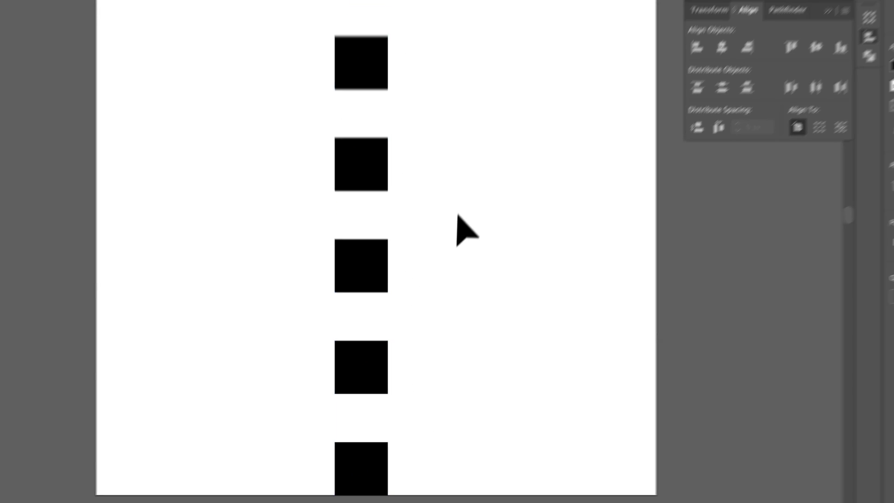